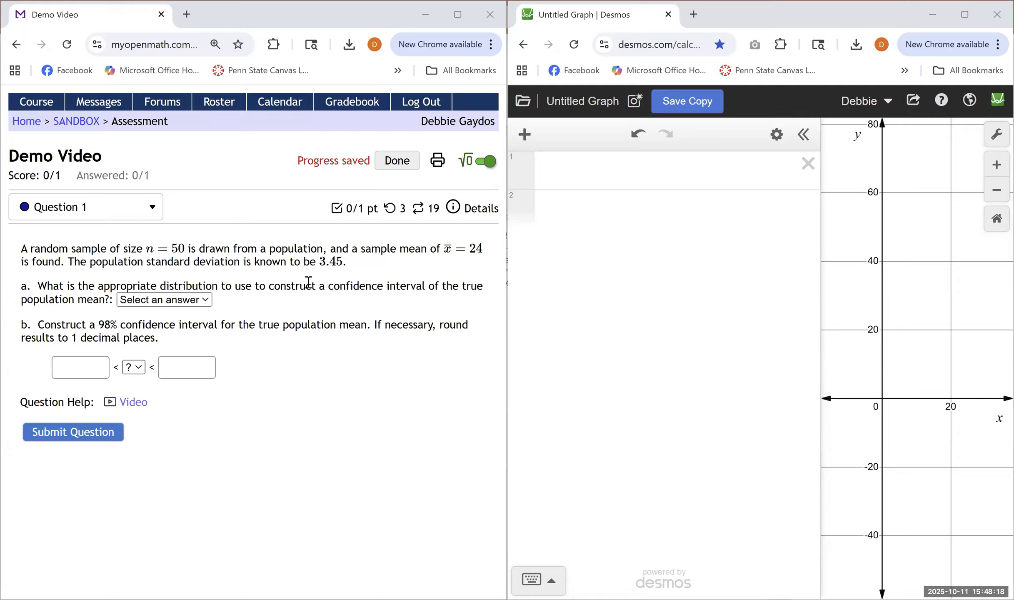
# Answer part a by choosing Z (normal) as the appropriate distribution for the confidence interval
pyautogui.click(205, 301)
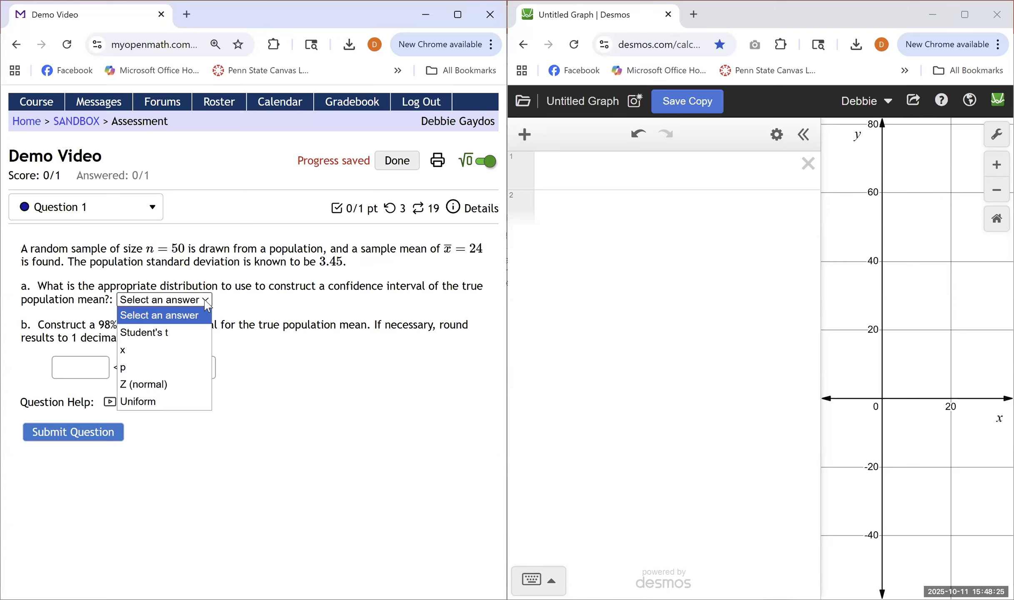
pyautogui.click(136, 385)
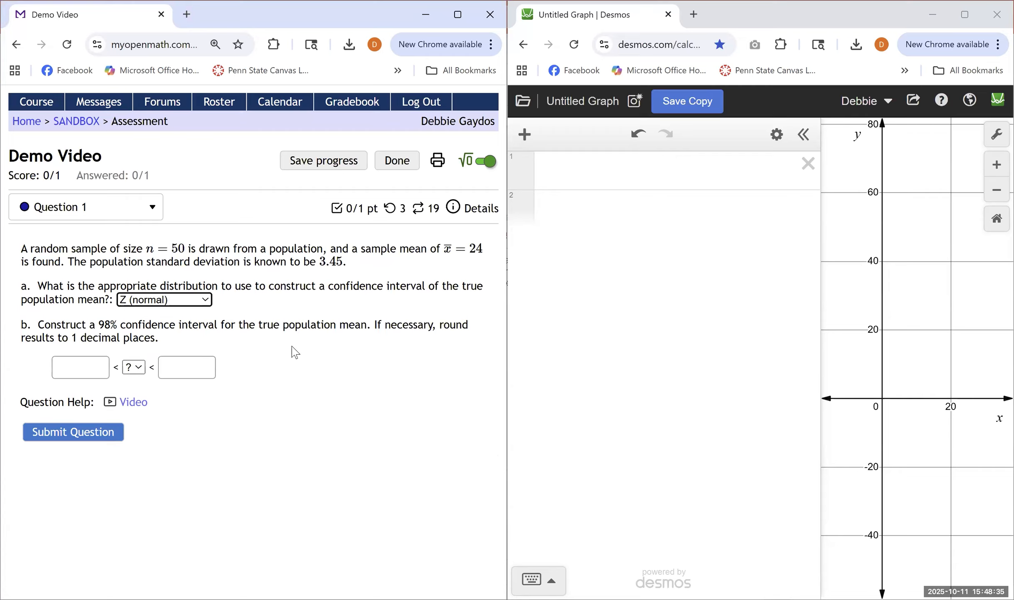
pyautogui.click(557, 168)
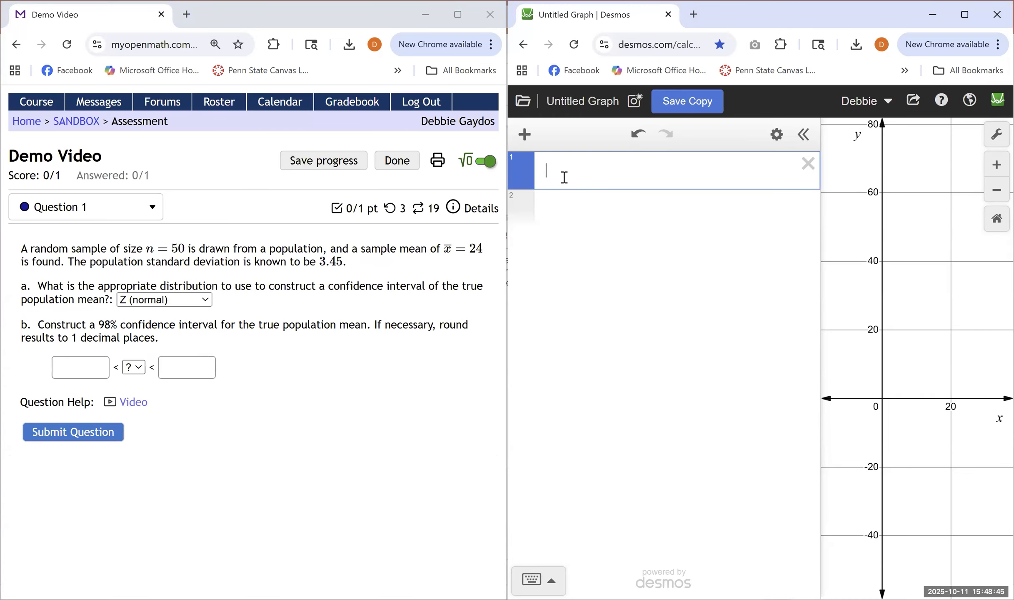
pyautogui.write('inference')
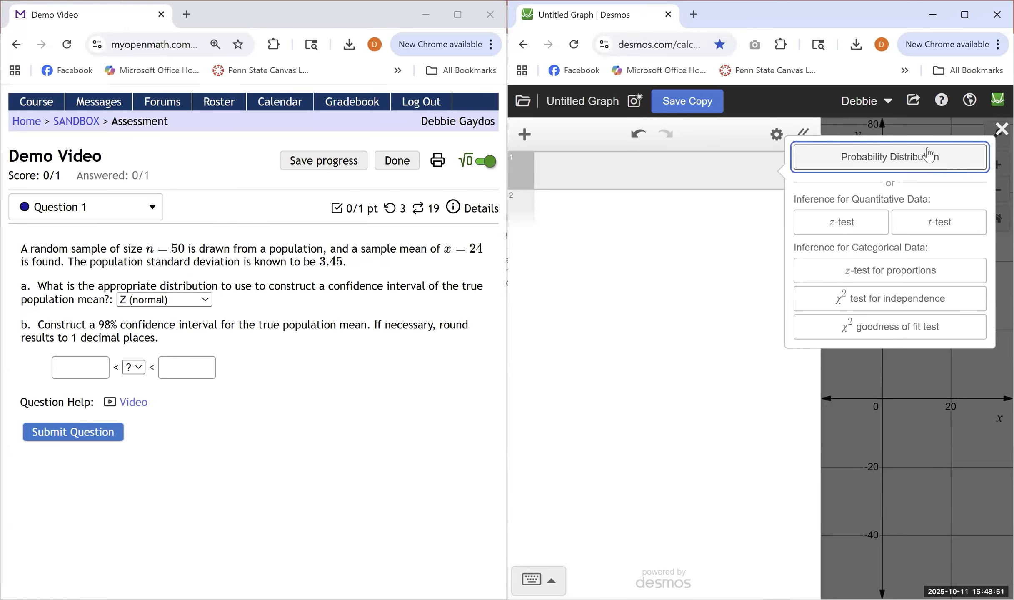
pyautogui.click(1000, 130)
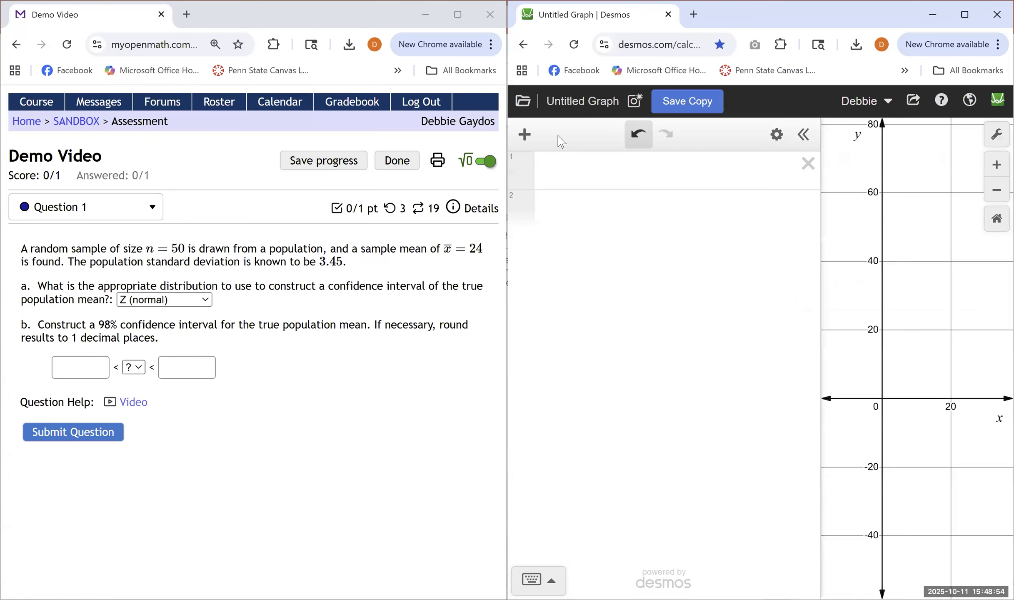
# In Desmos, create a z-test inference from summary statistics with sample size 50, mean 24 and population standard deviation 3.45
pyautogui.click(525, 135)
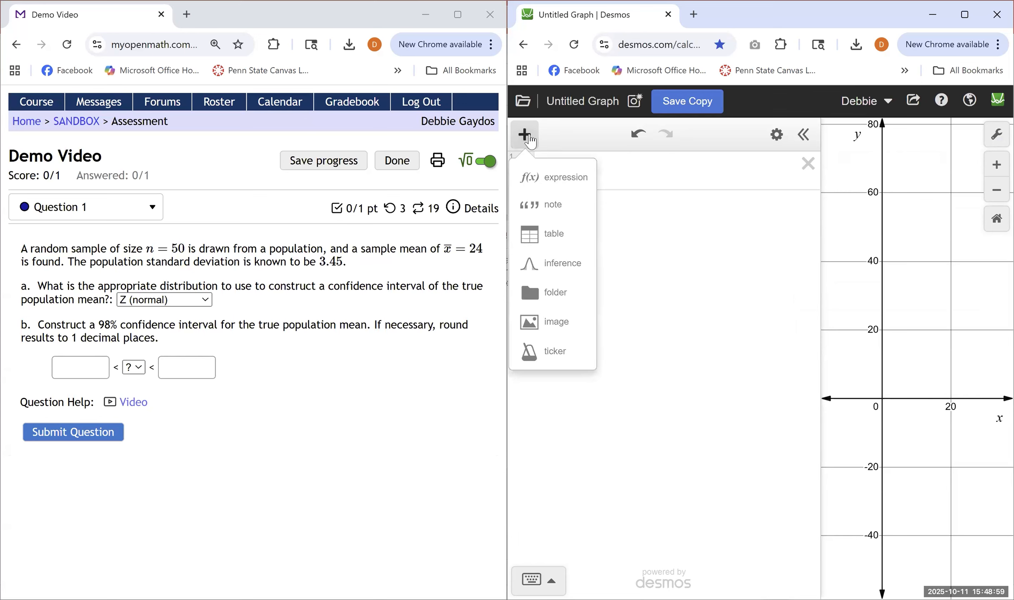
pyautogui.click(563, 263)
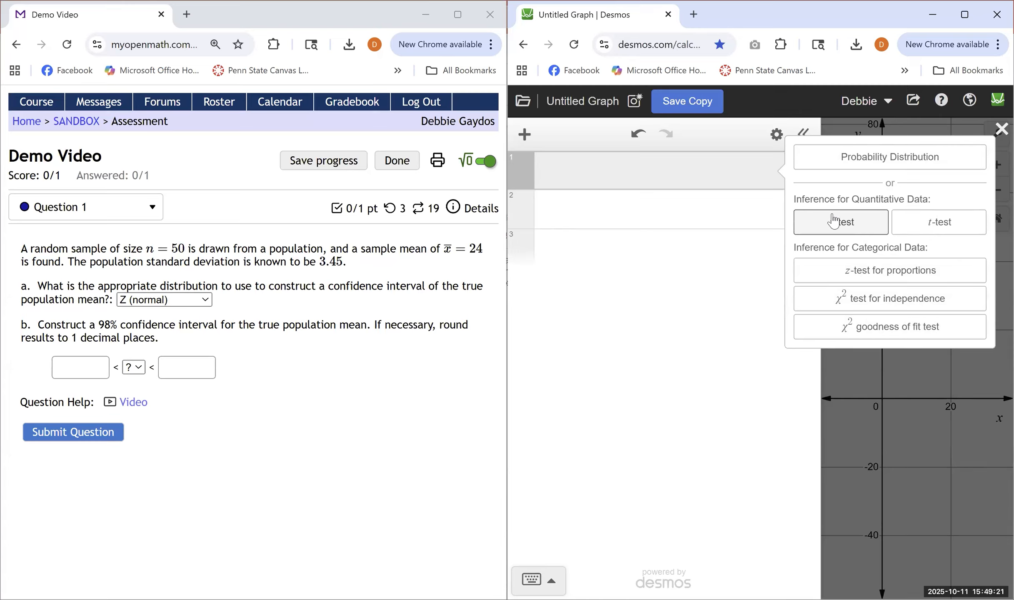
pyautogui.click(841, 225)
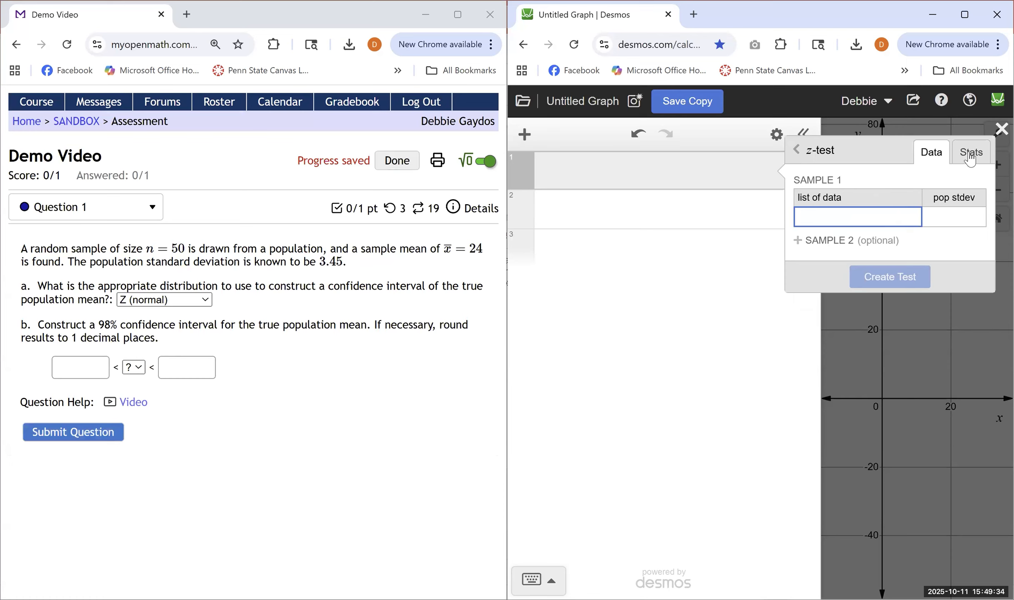
pyautogui.click(970, 159)
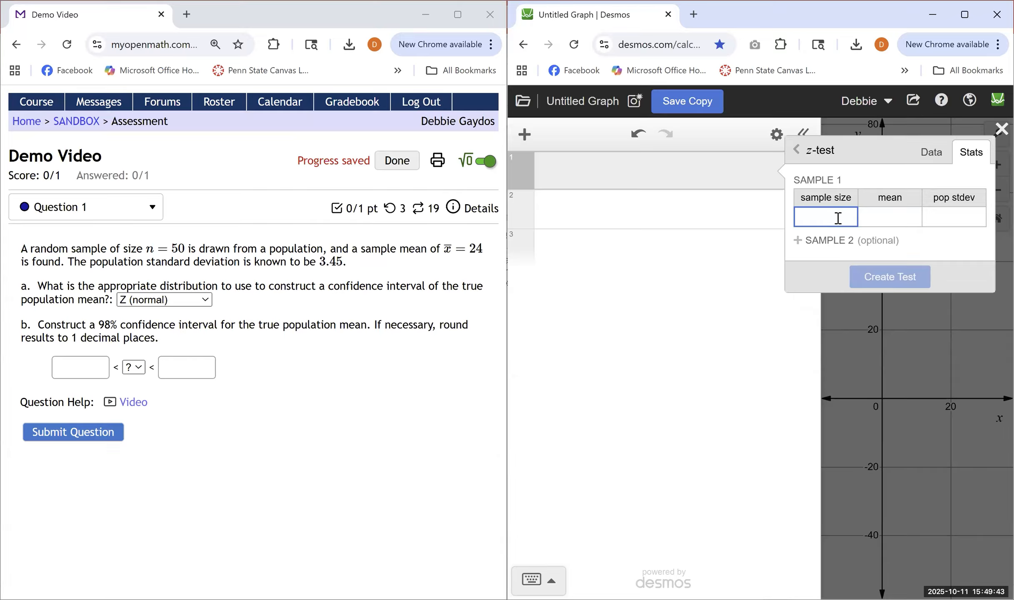
pyautogui.write('50')
pyautogui.press('Tab')
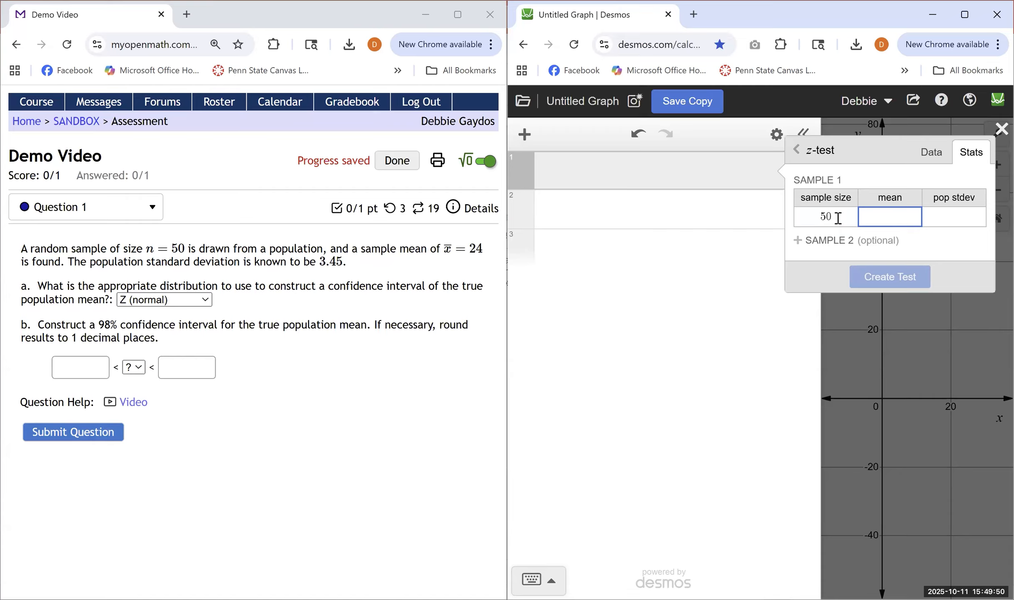
pyautogui.write('24')
pyautogui.press('Tab')
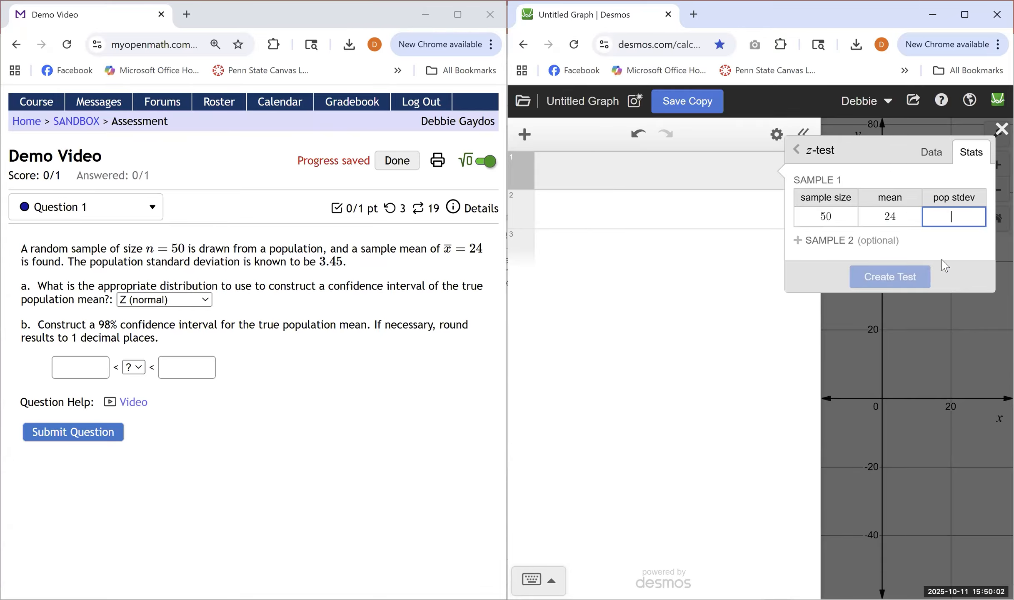
pyautogui.write('3.45')
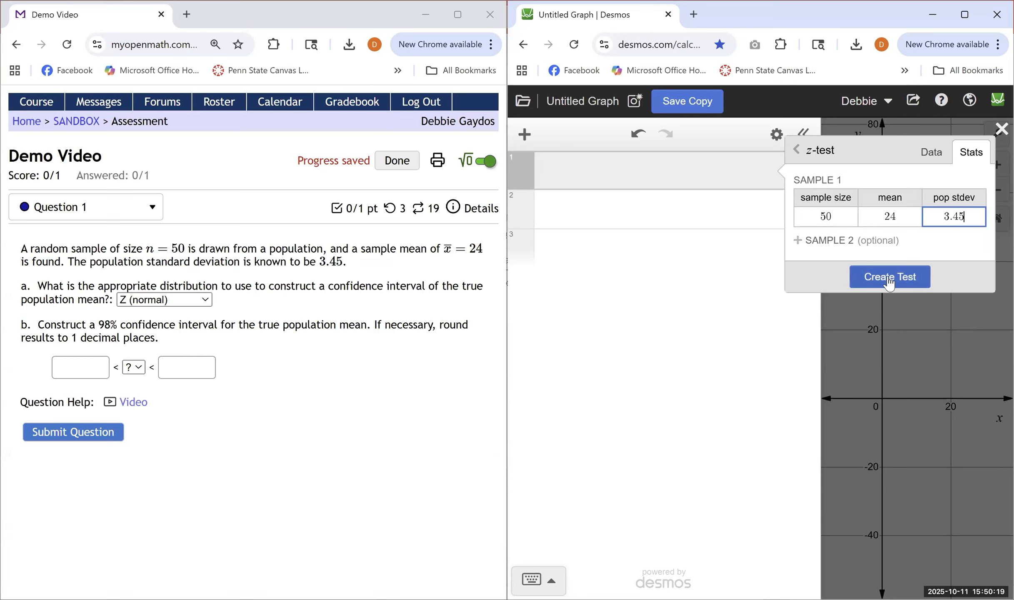
pyautogui.click(890, 280)
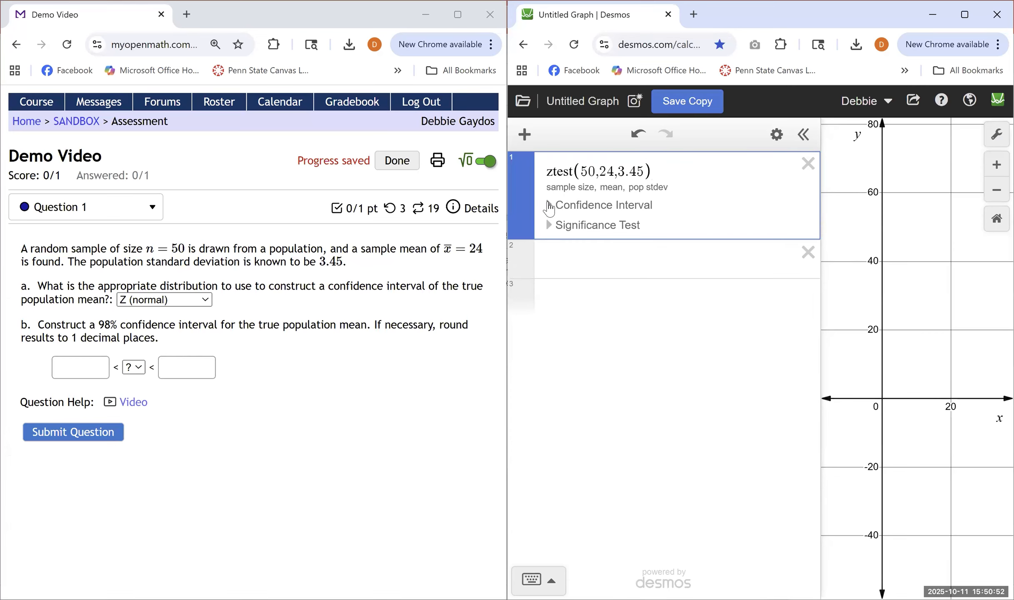
# Show the z-test's confidence interval and set its confidence level to 0.98
pyautogui.click(549, 205)
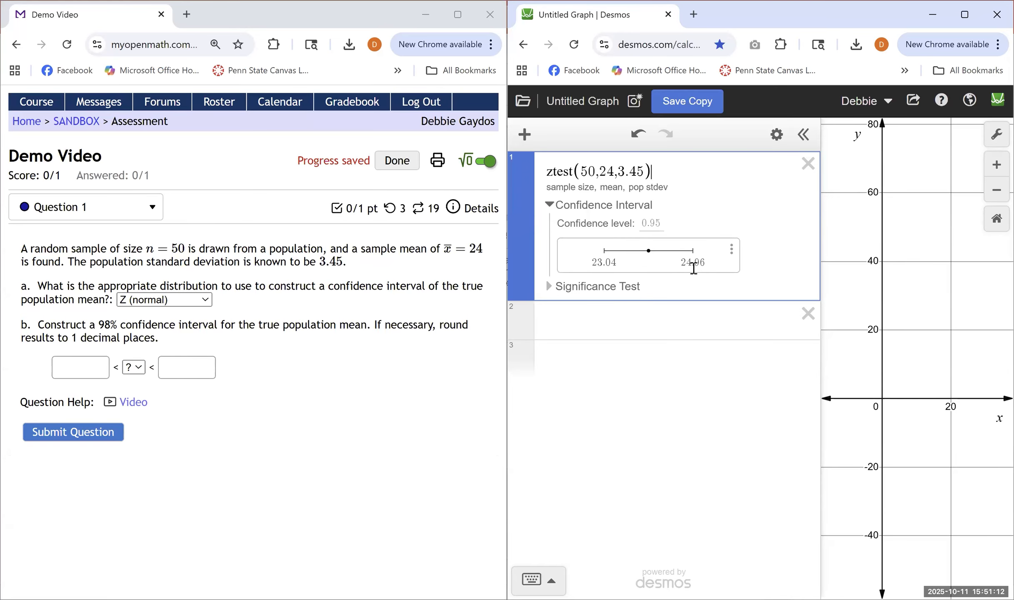
pyautogui.moveTo(650, 255)
pyautogui.click(656, 224)
pyautogui.write('0.')
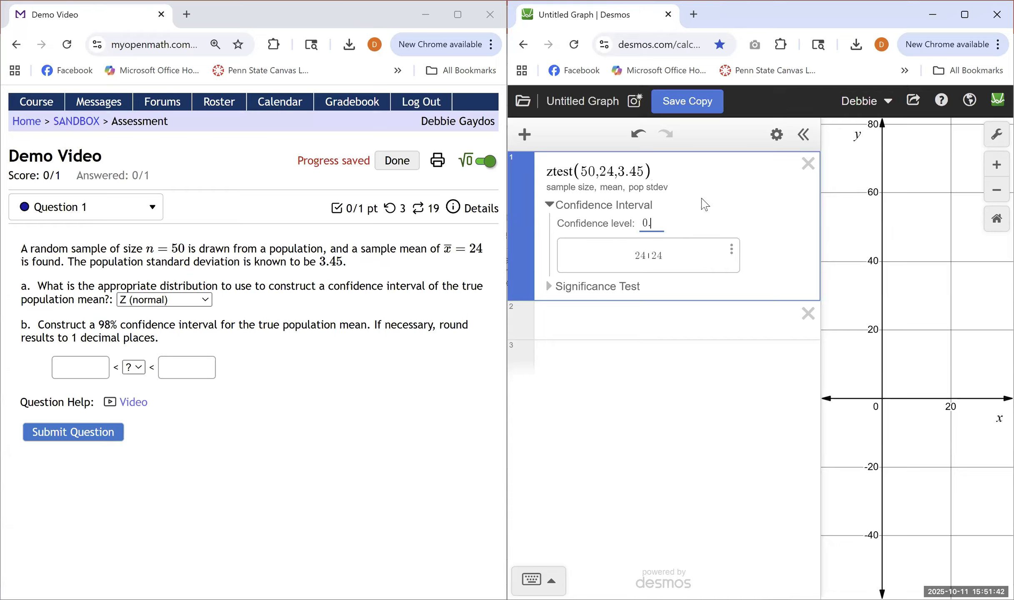
pyautogui.write('98')
# Export the confidence interval's lower bound and upper bound to the expression list
pyautogui.moveTo(650, 253)
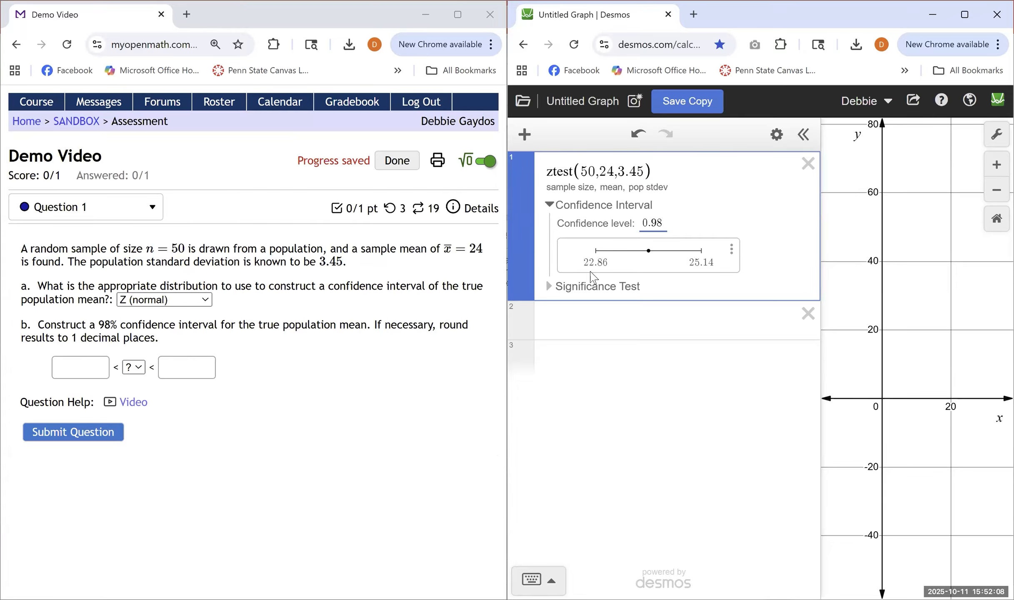
pyautogui.click(732, 252)
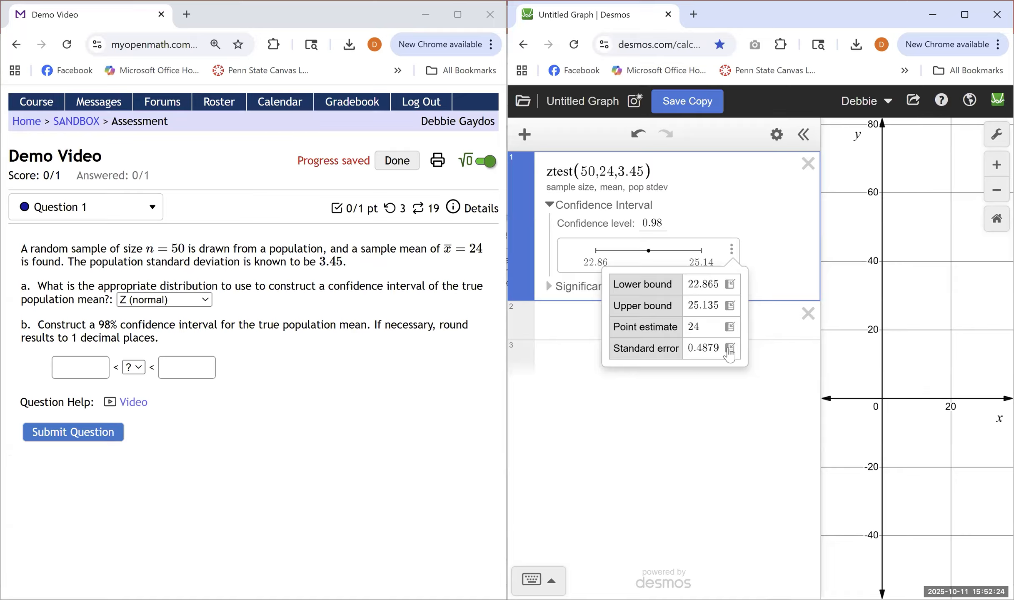
pyautogui.click(729, 285)
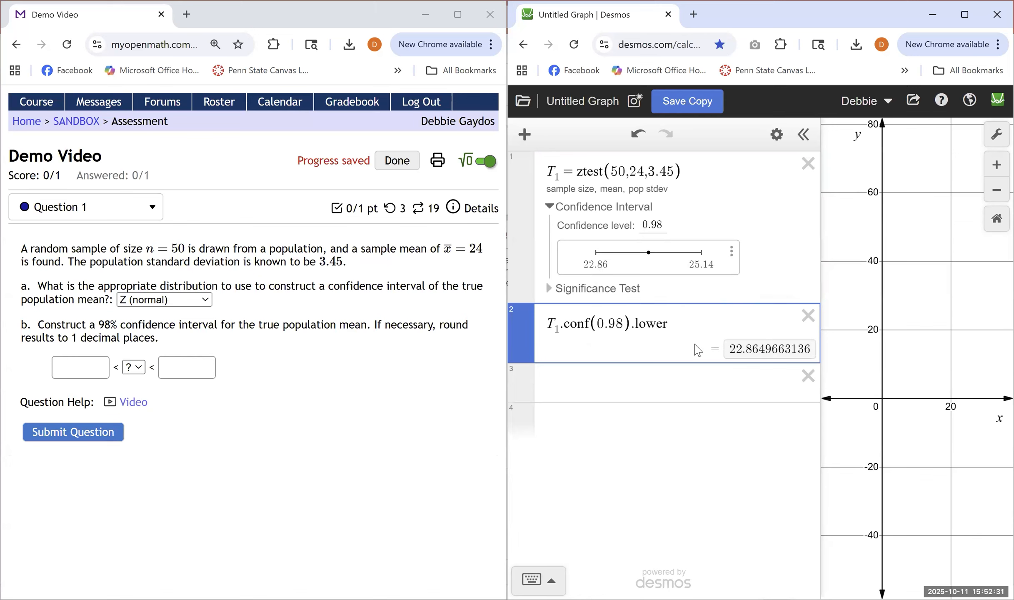
pyautogui.click(733, 254)
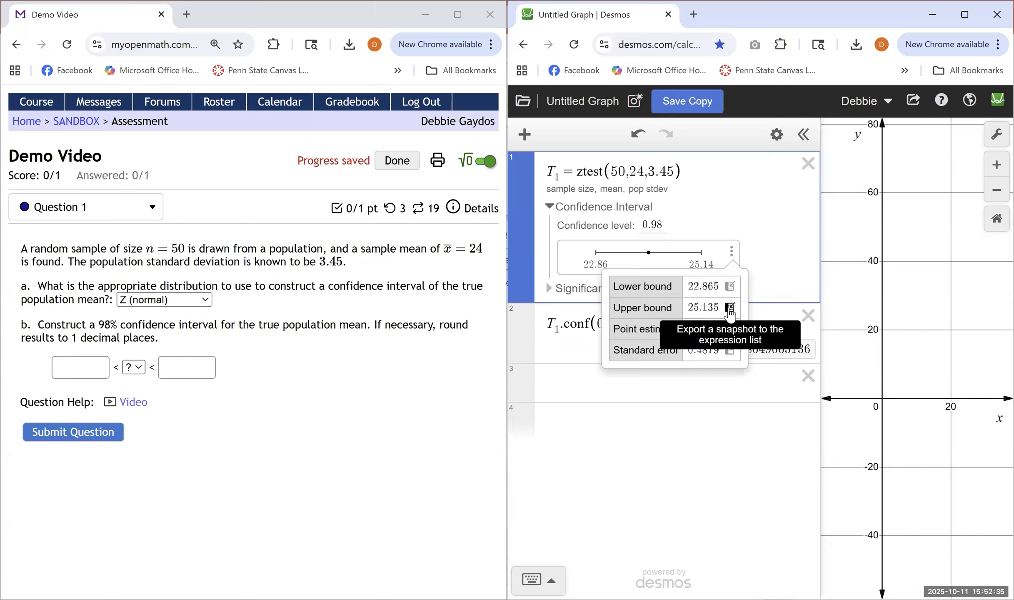
pyautogui.click(729, 308)
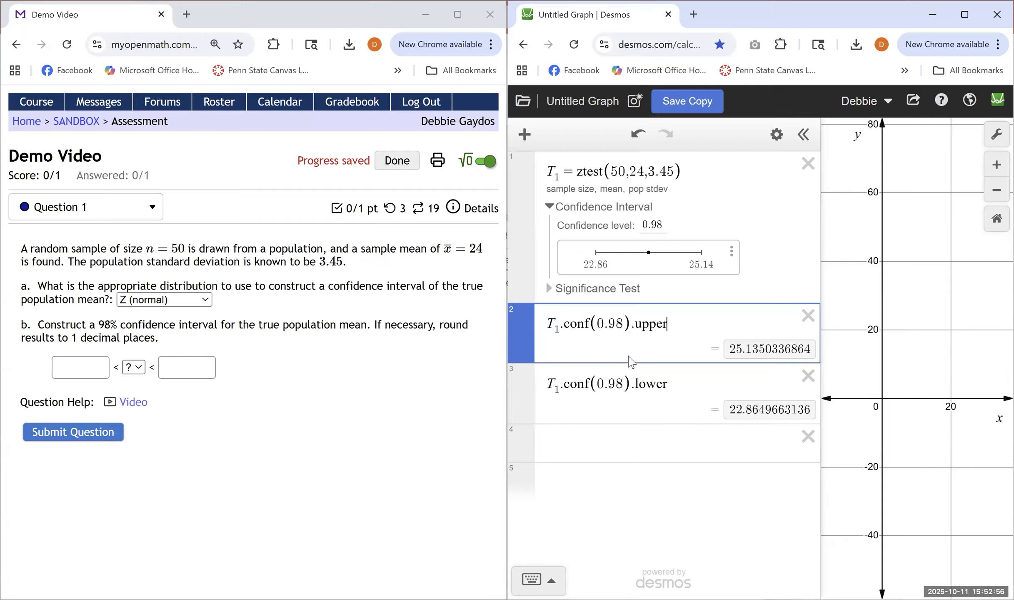
# In MyOpenMath, complete the part b interval as 22.9 < μ < 25.1 and submit the question
pyautogui.click(84, 364)
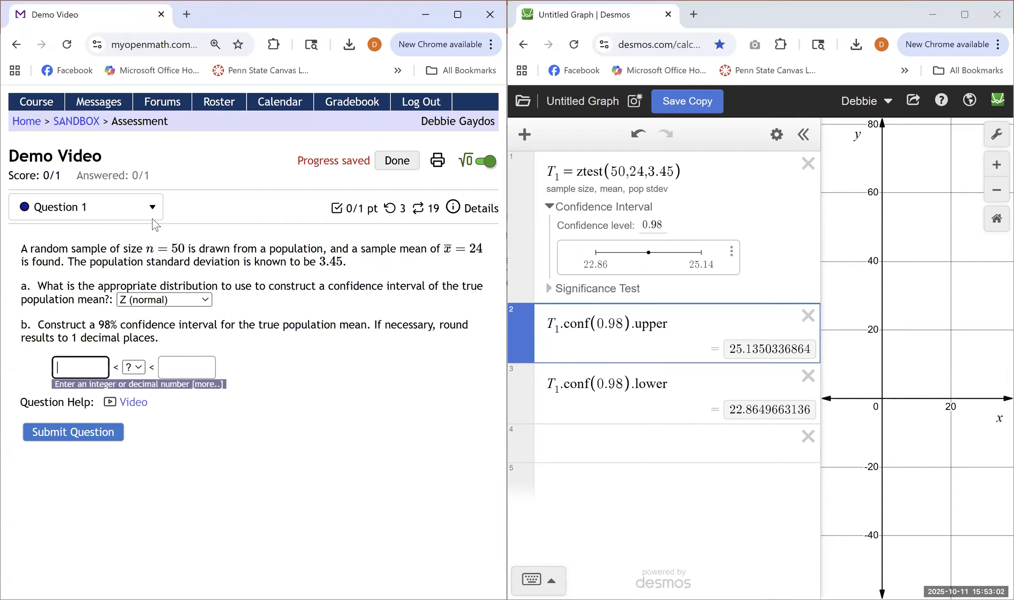
pyautogui.write('22.9')
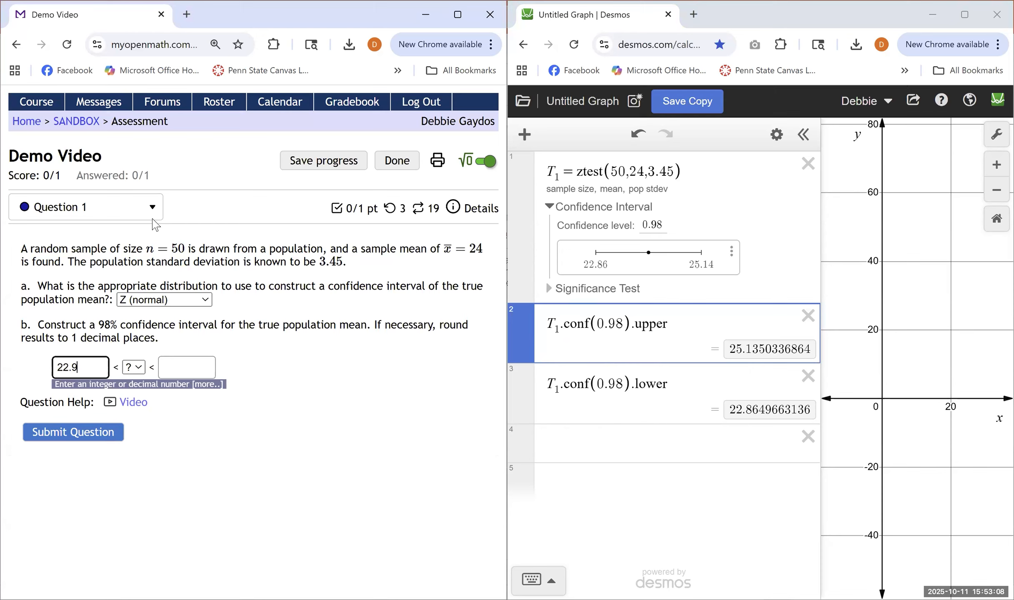
pyautogui.press('Tab')
pyautogui.press('Tab')
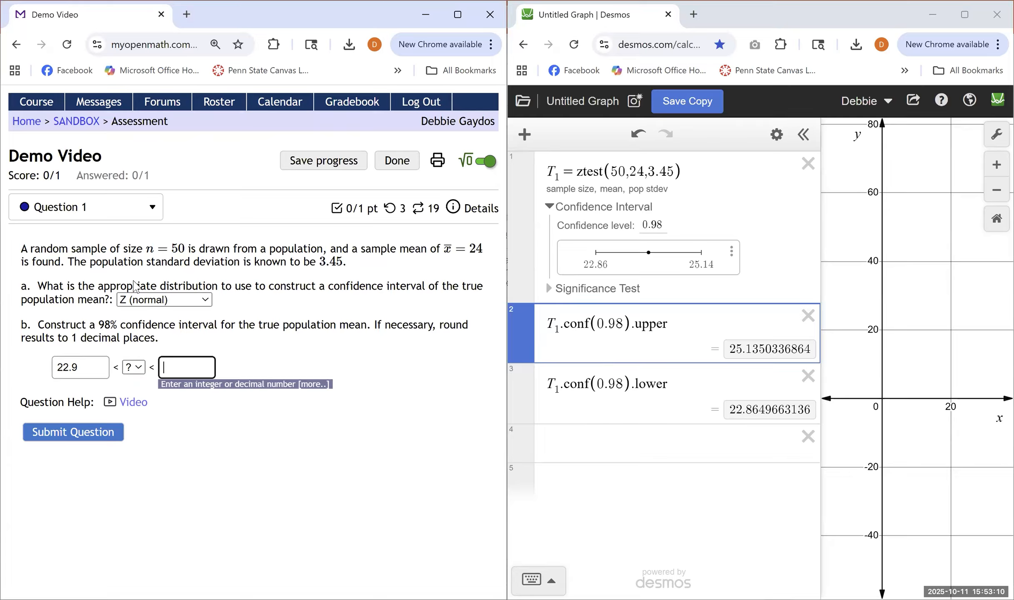
pyautogui.write('25.1')
pyautogui.click(139, 370)
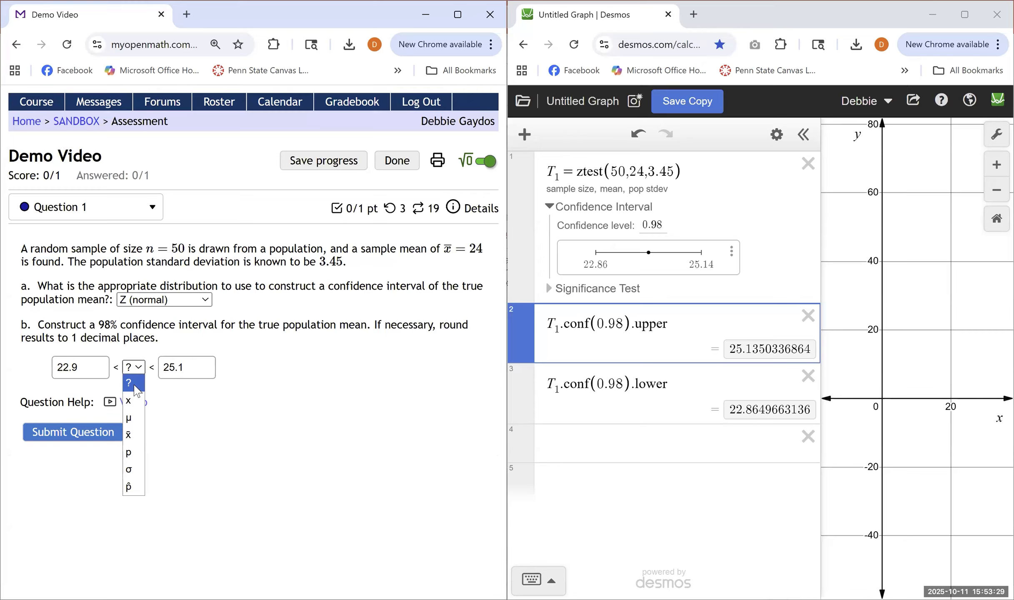
pyautogui.click(137, 421)
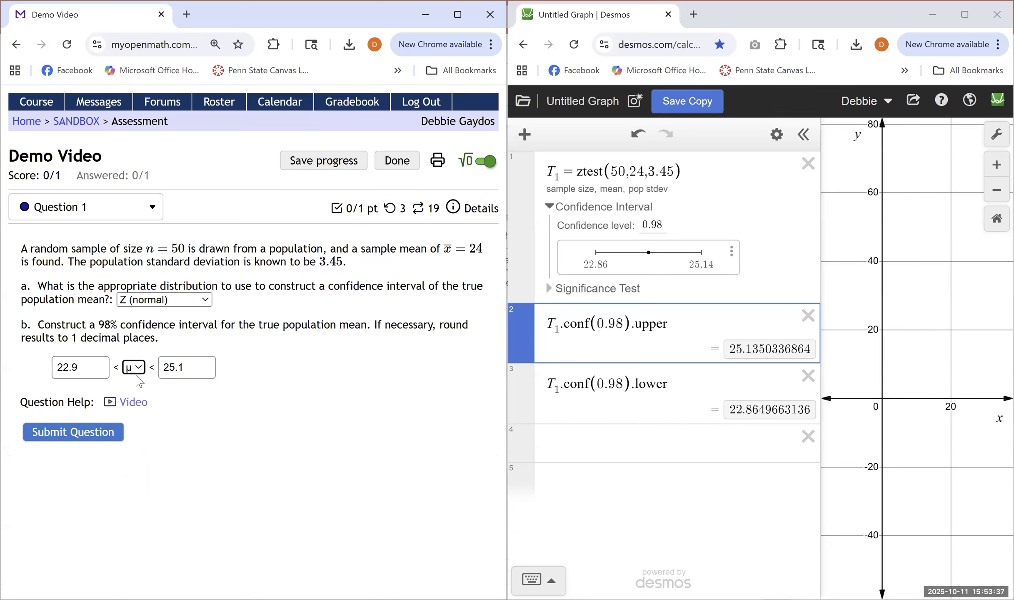
pyautogui.click(88, 423)
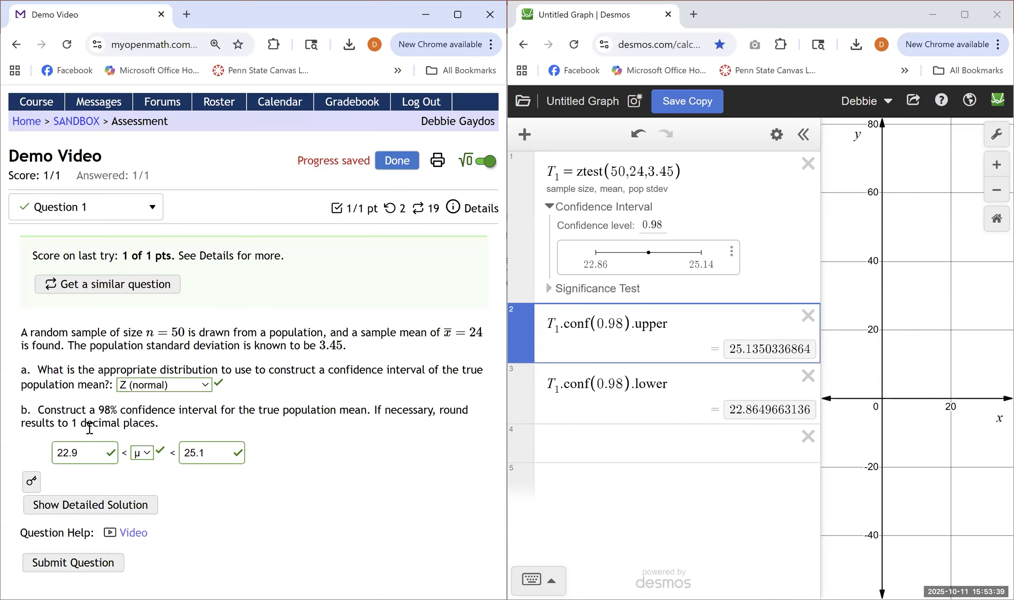